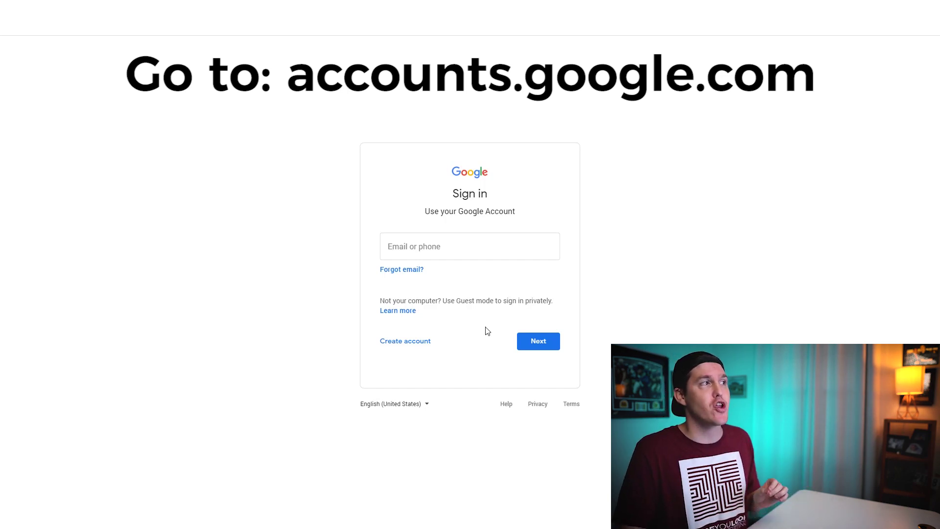
Start a new personal Google account and enter the first and last name.
click(409, 351)
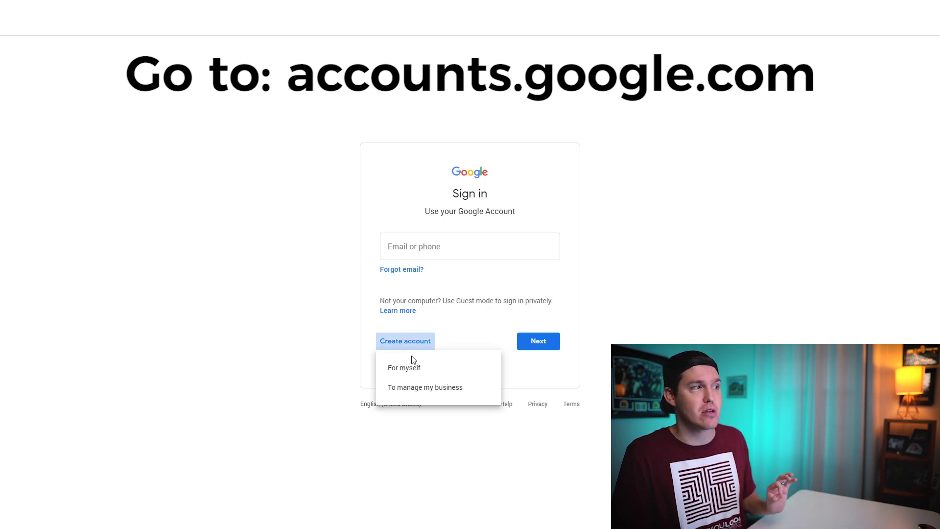
click(418, 374)
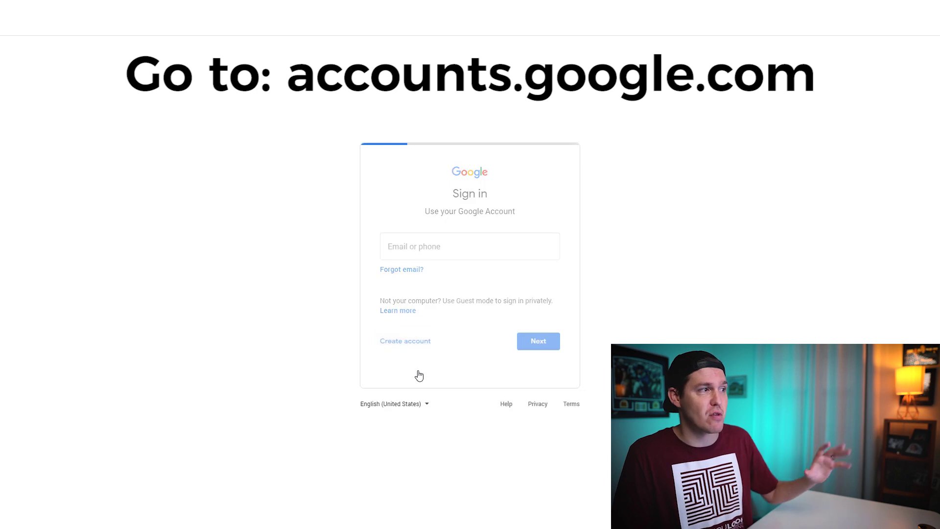
key(Caps_Lock)
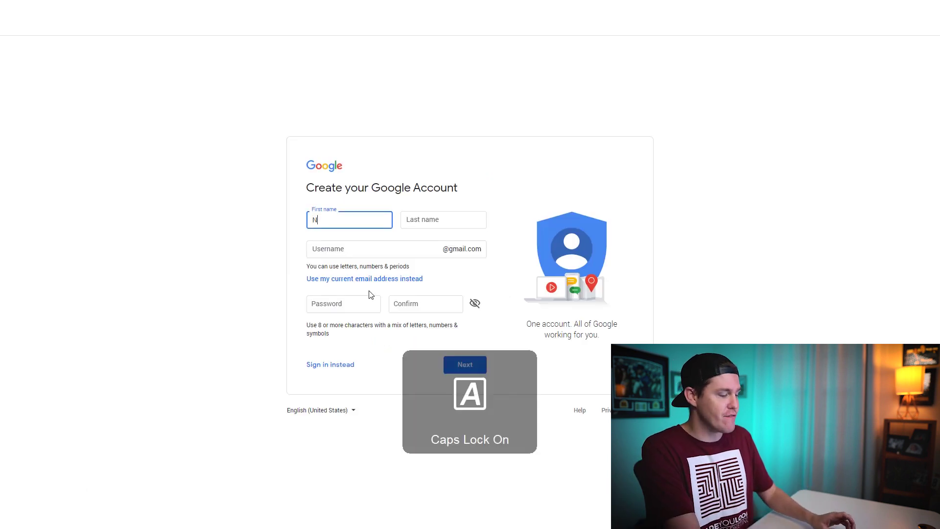
key(Tab)
key(Caps_Lock)
key(Caps_Lock)
key(Tab)
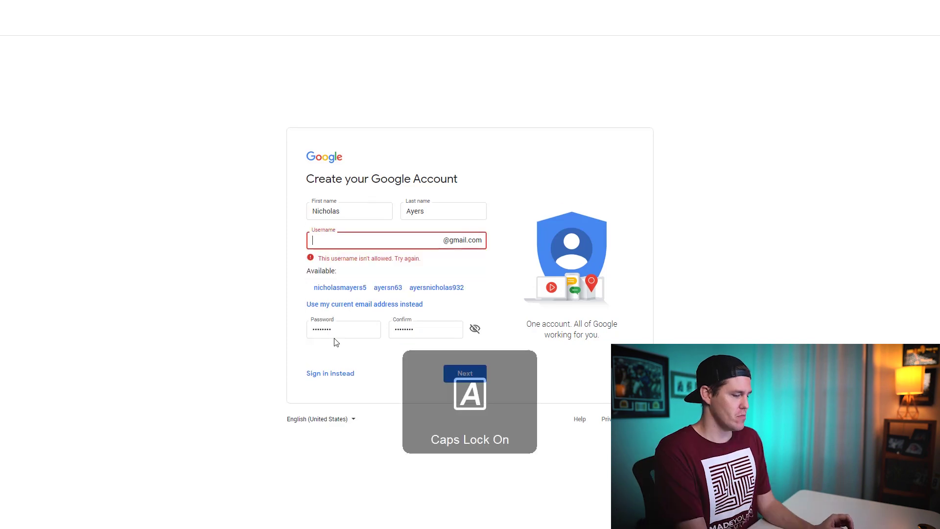
Enter the chosen username and the account password, then submit them.
key(Caps_Lock)
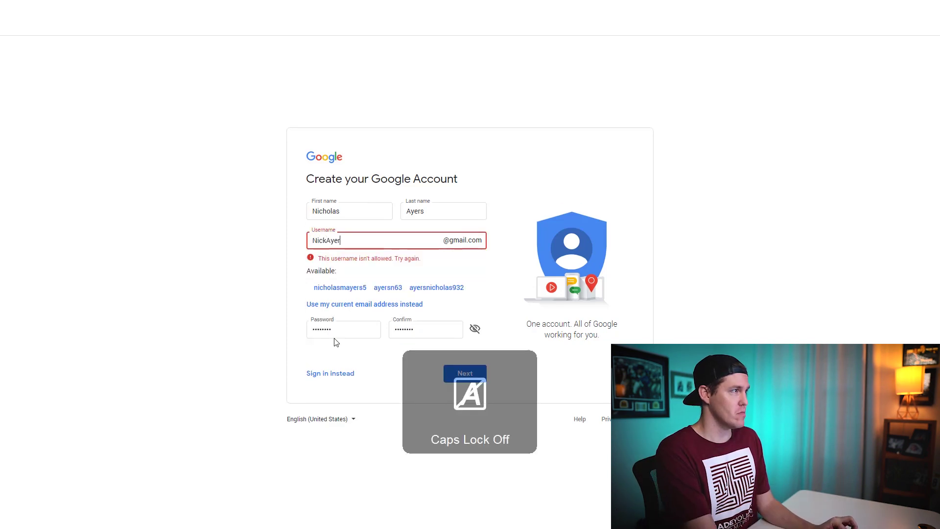
key(Caps_Lock)
key(Caps_Lock)
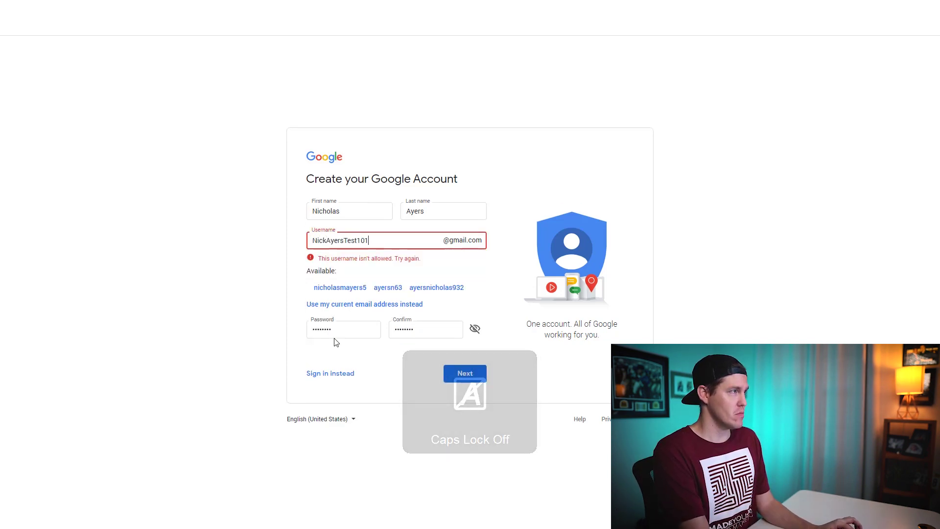
key(Return)
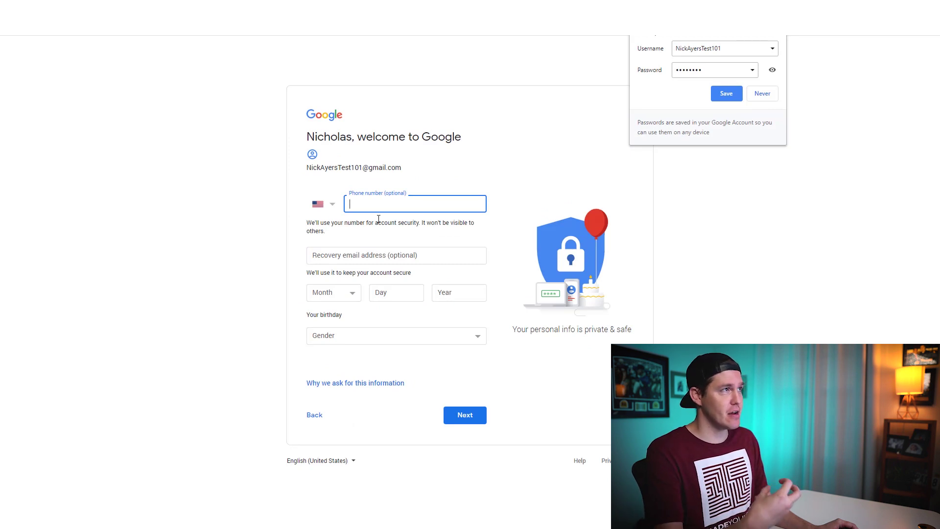
Enter the saved phone number, verify it with the texted code, and allow its use with more services.
text(707)
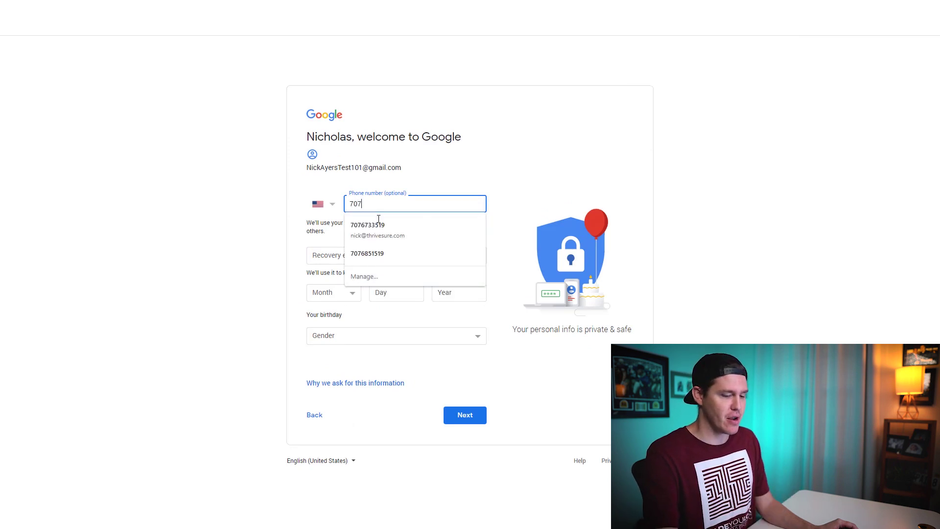
click(368, 225)
key(Return)
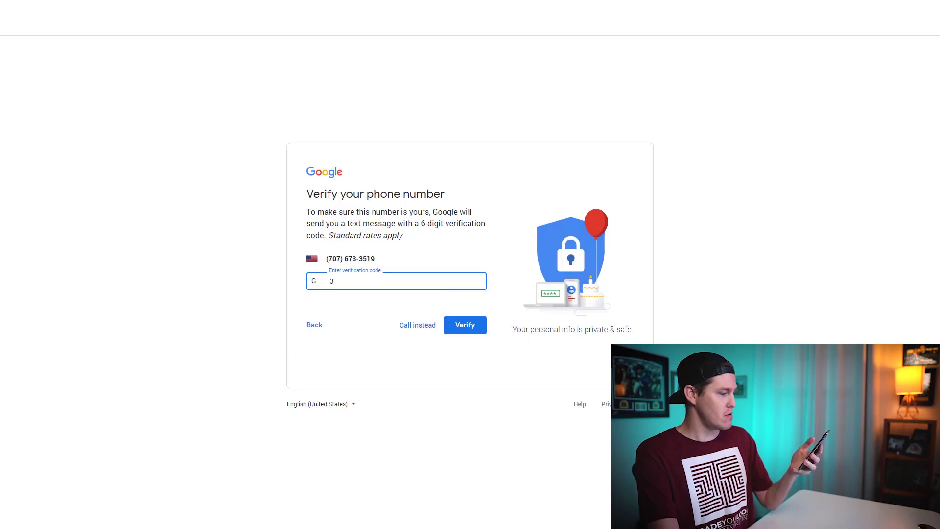
click(464, 325)
click(463, 349)
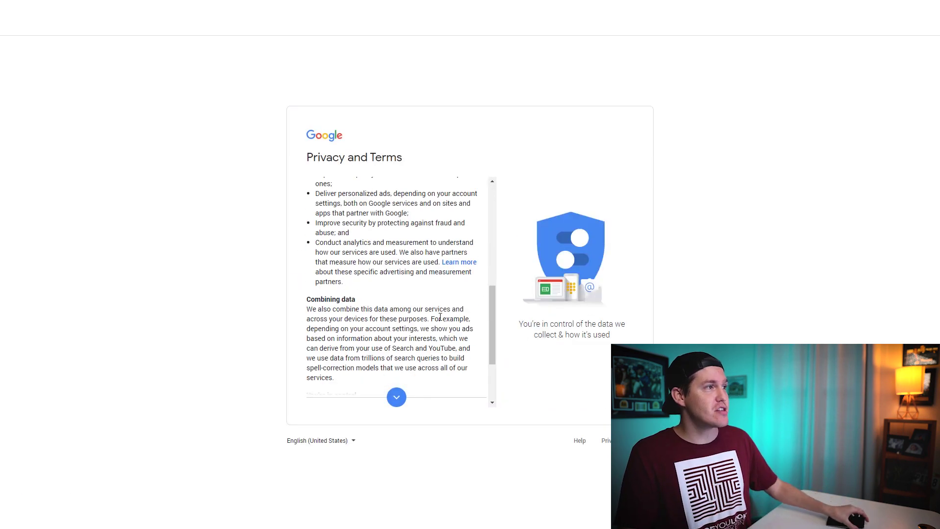
Scroll to the bottom of the Privacy and Terms page and agree to them.
scroll(441, 317, down, 3)
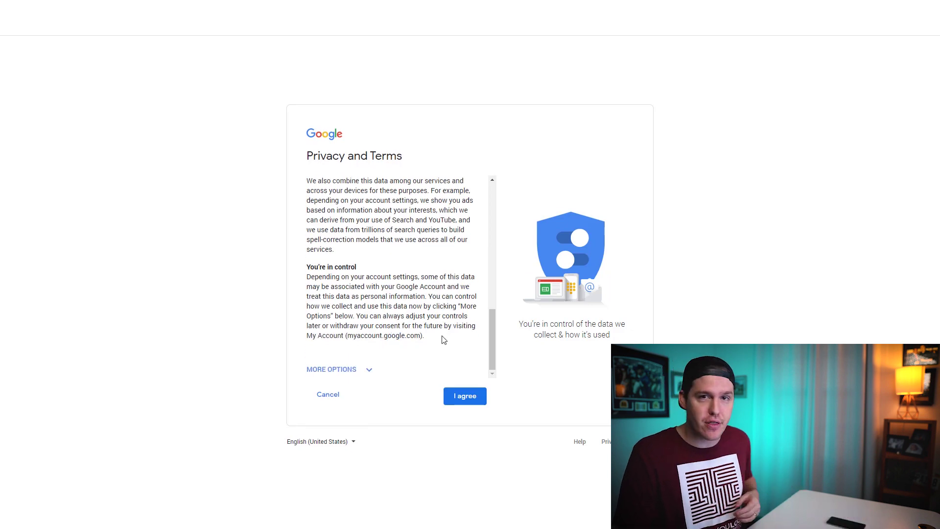
click(465, 397)
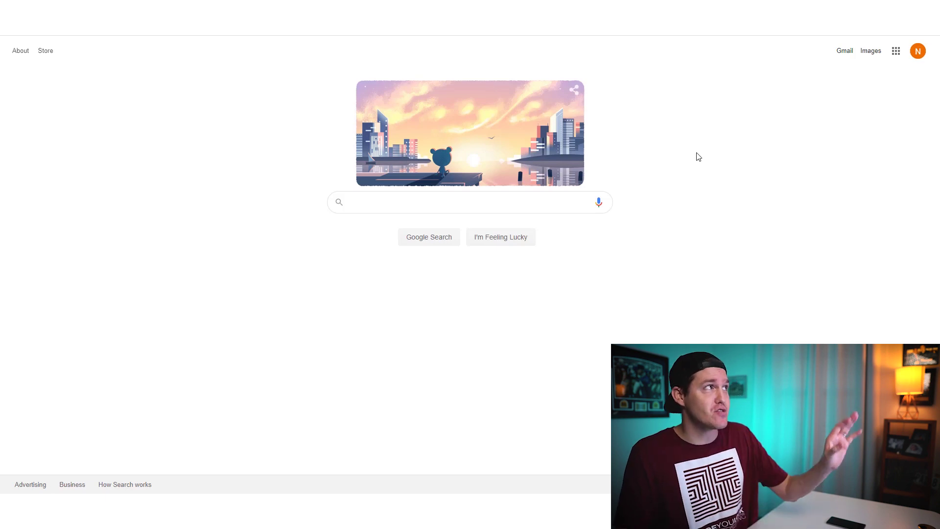
Go to YouTube through the Google apps grid.
click(896, 52)
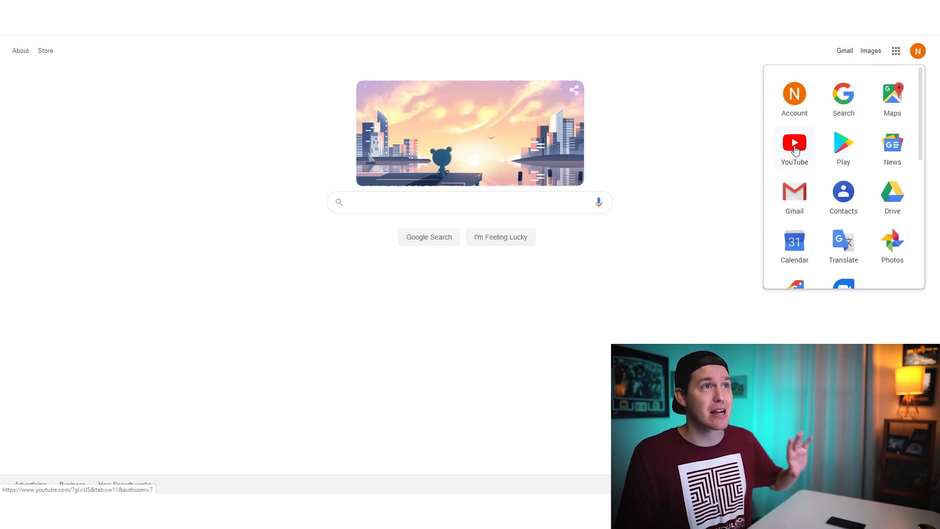
click(794, 146)
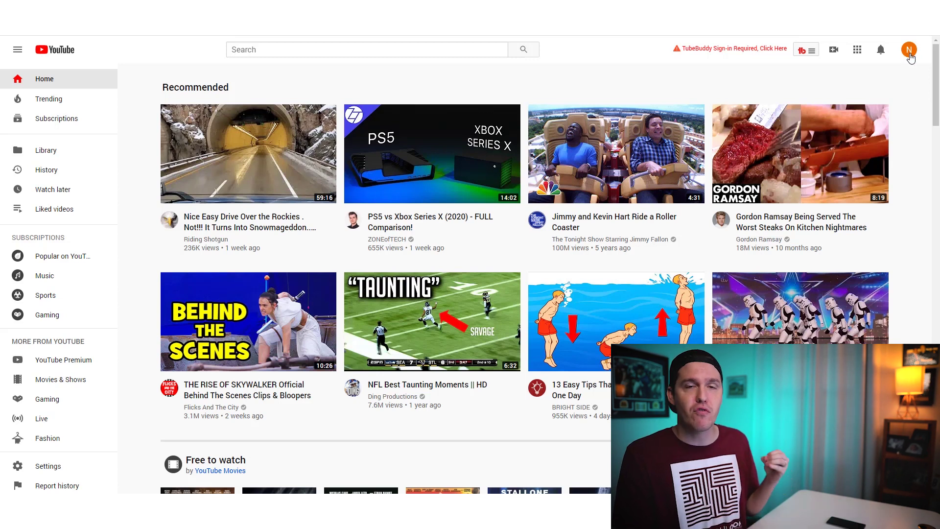
Start a YouTube channel from the profile menu, choosing to use the account's own name.
click(909, 54)
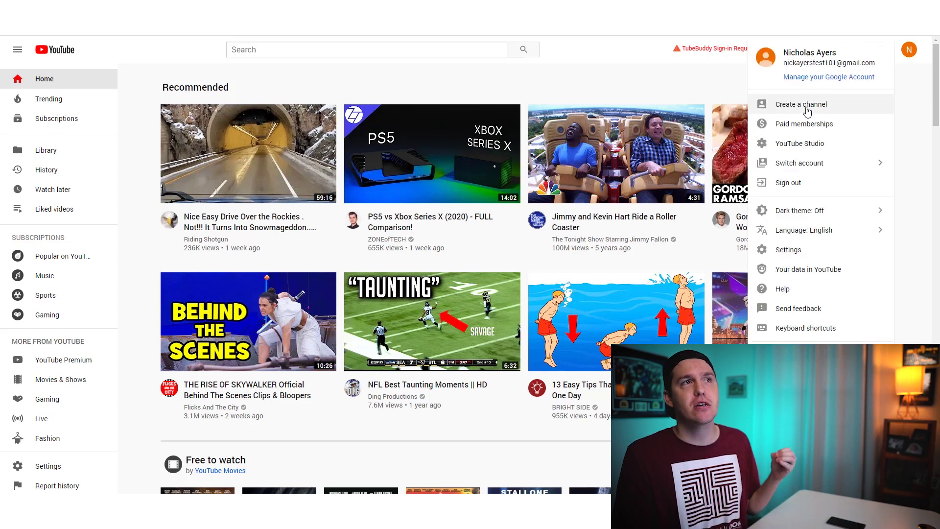
click(807, 109)
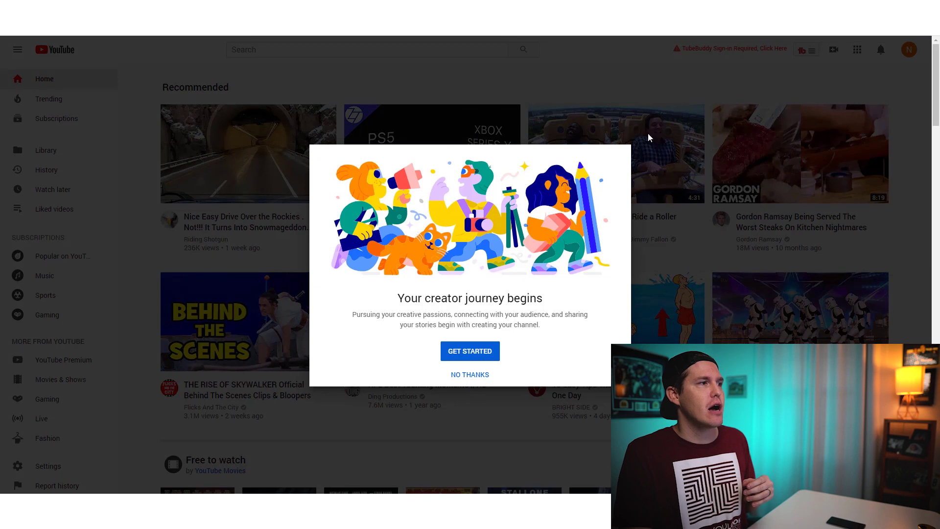
click(467, 354)
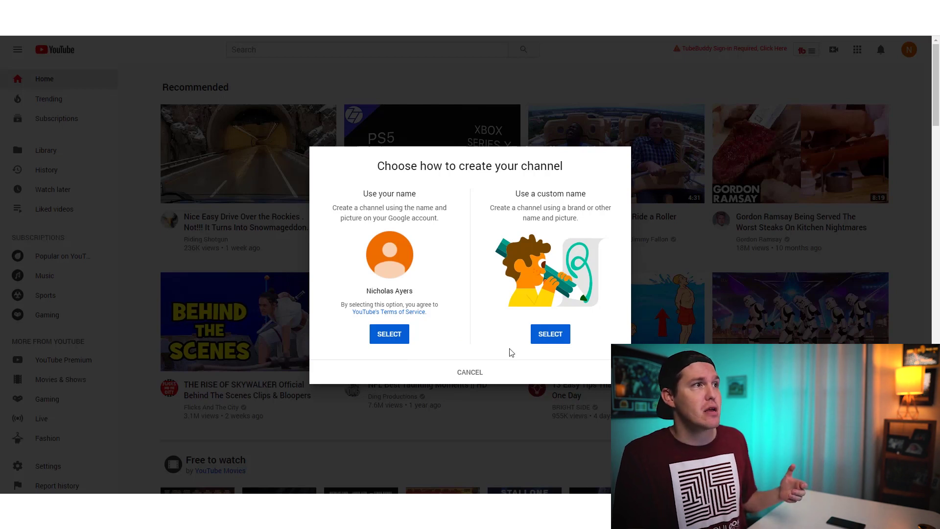
click(388, 336)
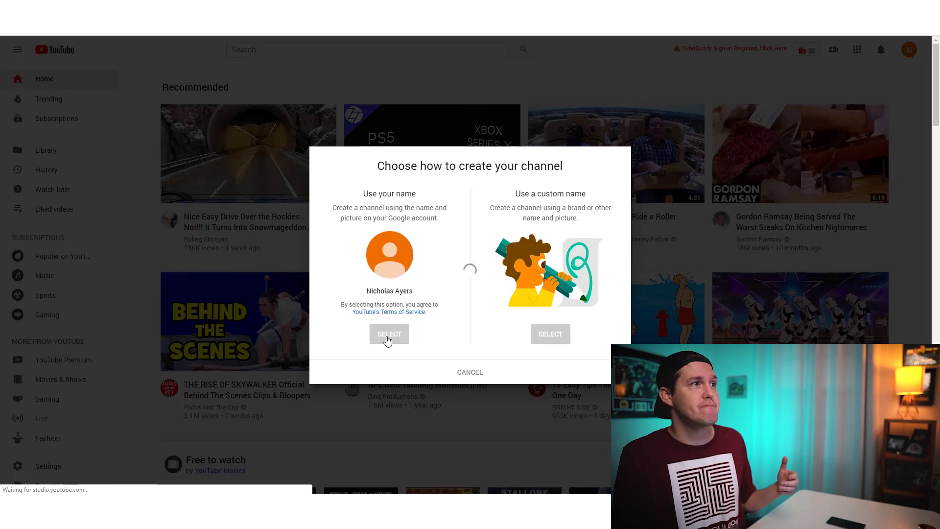
Upload a channel profile picture, then defer the remaining details and leave the setup page.
scroll(406, 301, down, 2)
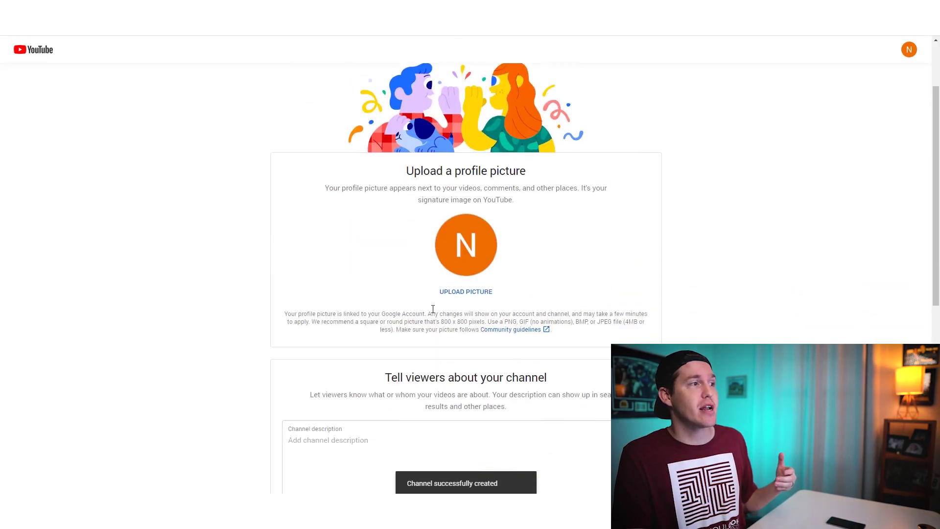
click(457, 240)
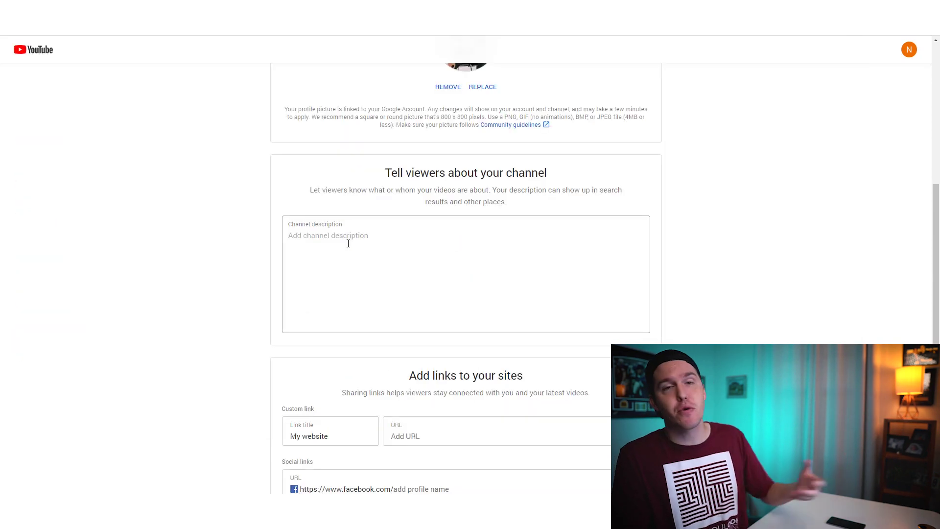
click(348, 243)
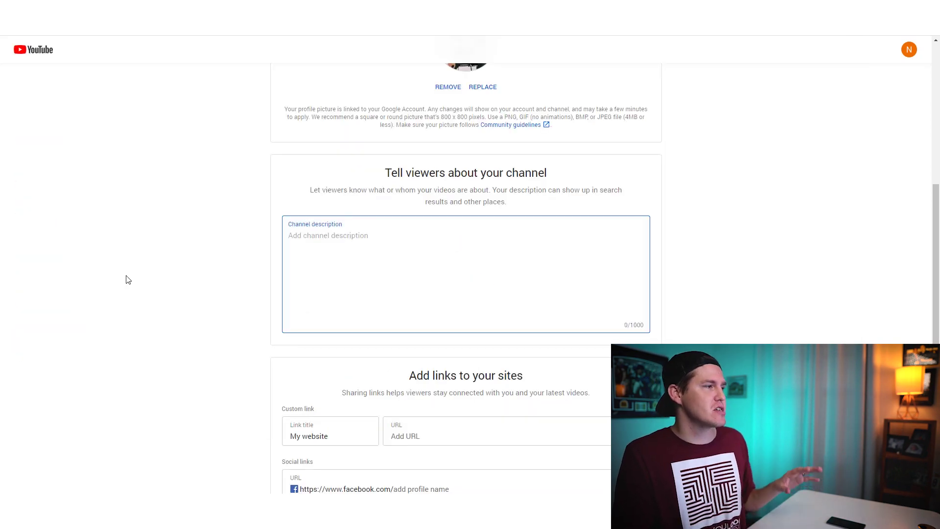
scroll(127, 277, down, 4)
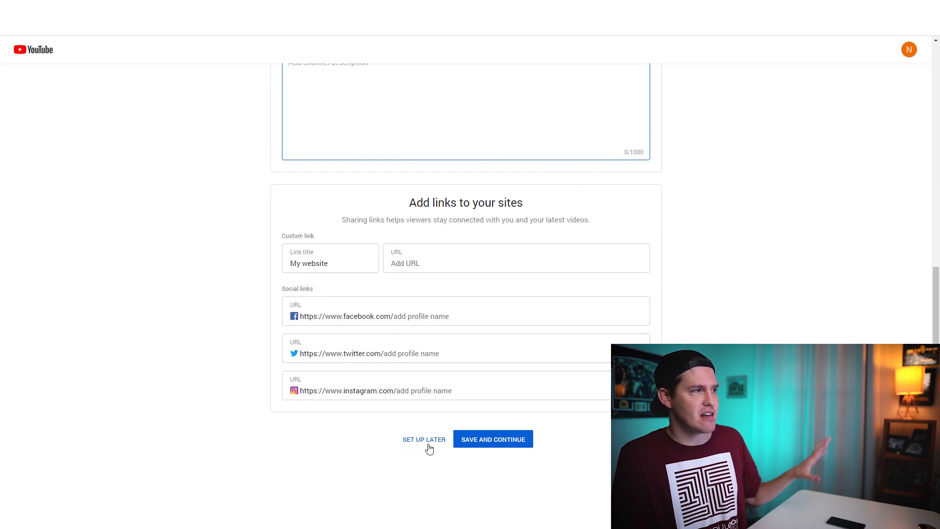
click(428, 444)
click(518, 66)
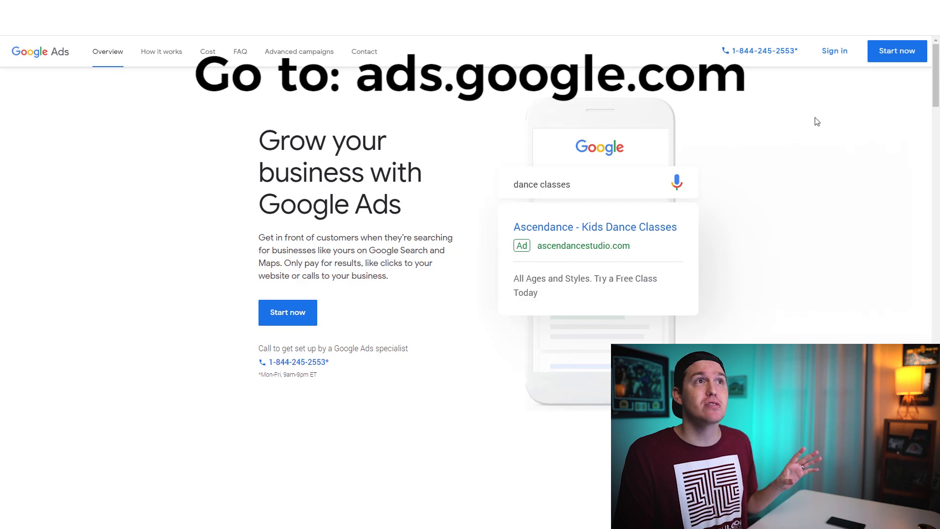
Sign in to Google Ads with the test account and begin a new Google Ads account.
click(836, 57)
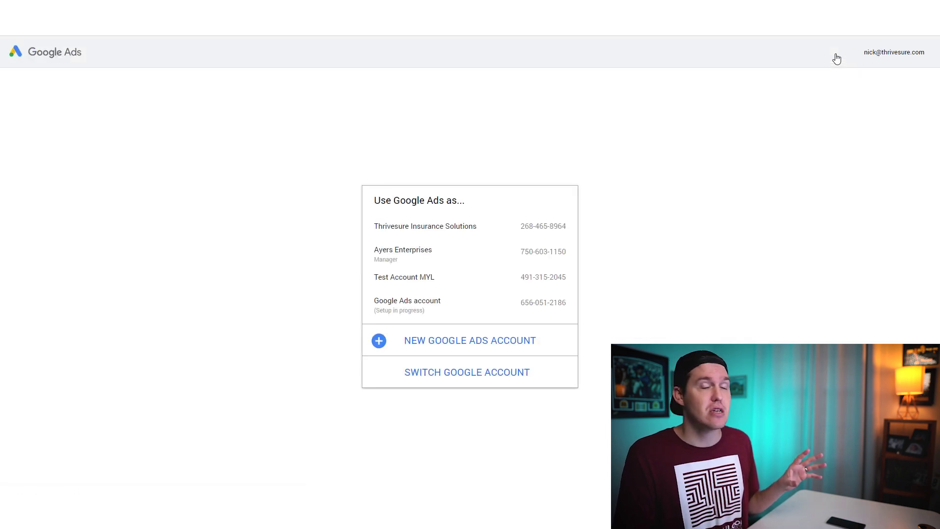
click(453, 380)
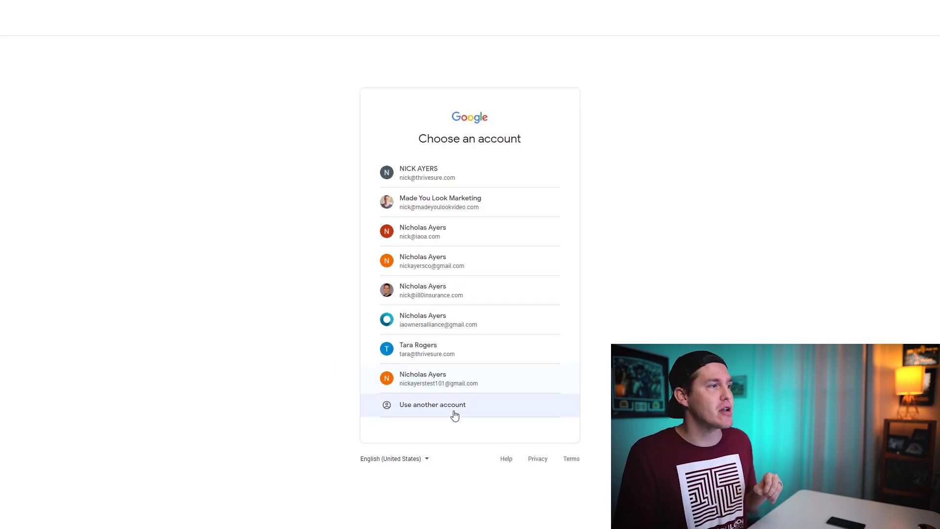
click(468, 383)
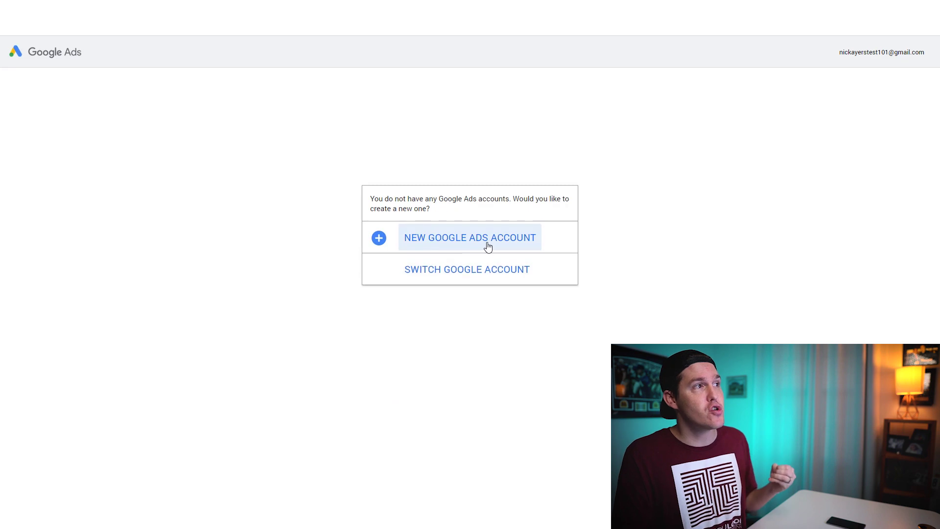
click(488, 239)
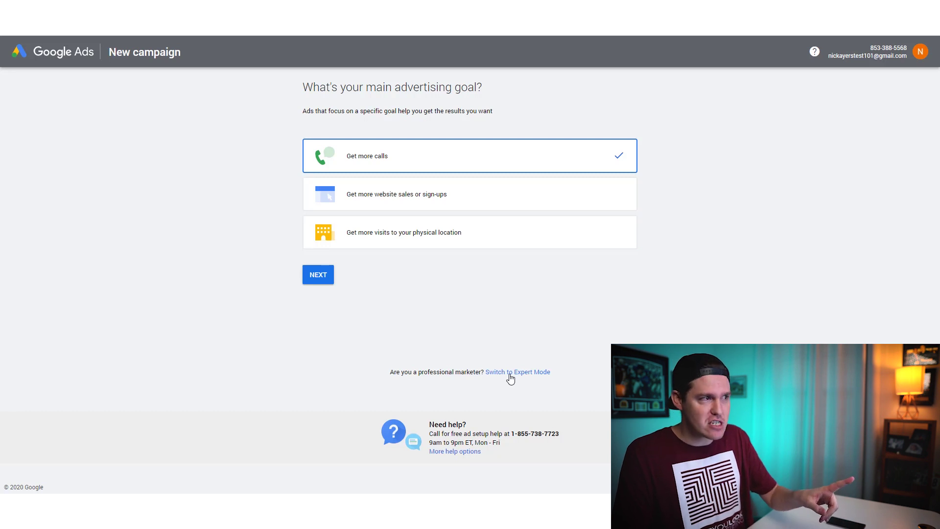
Switch the advertising goal page to Expert Mode.
click(510, 375)
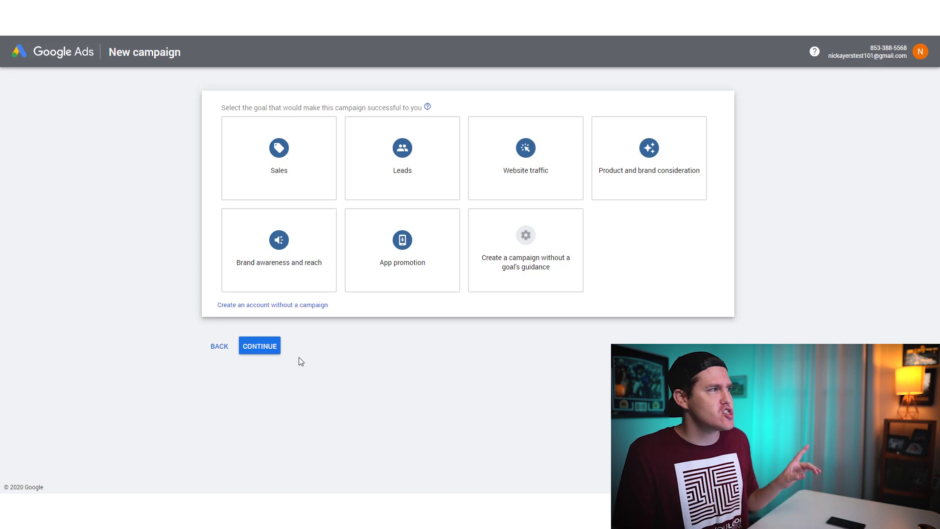
Create the account without a campaign, keeping United States, Phoenix time and US Dollar, and open it.
click(283, 306)
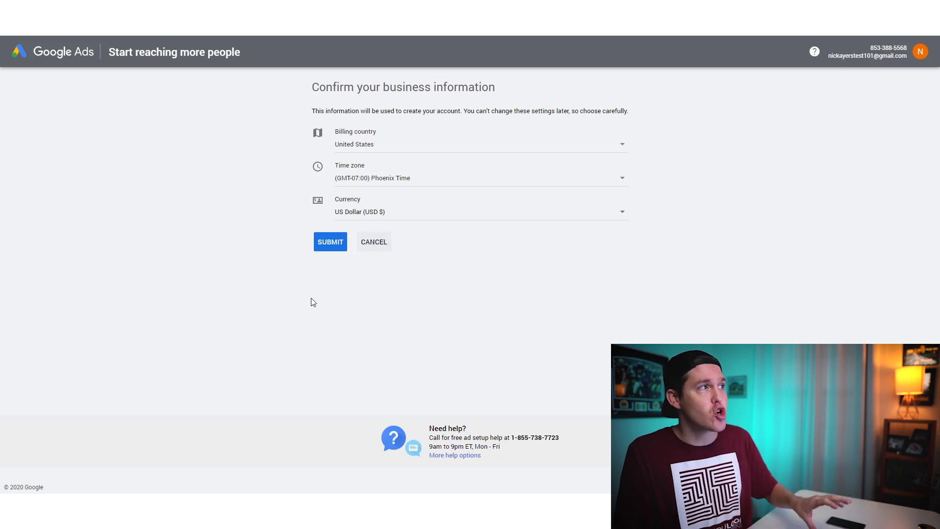
click(333, 245)
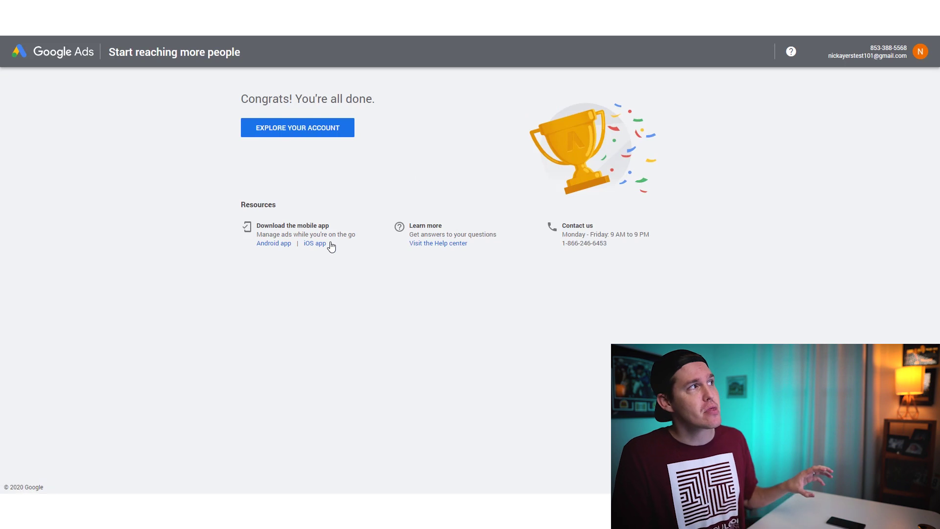
click(302, 136)
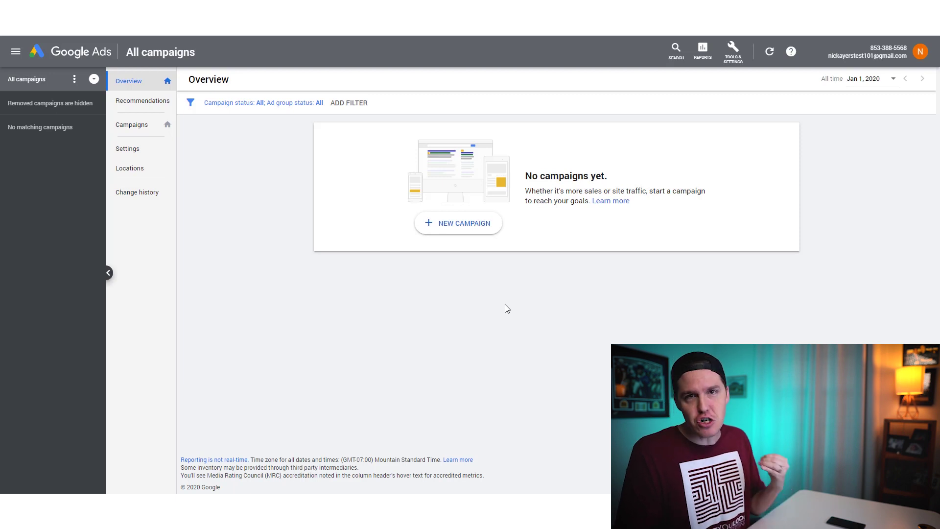
Open Tools & Settings > Linked accounts and scroll down to the YouTube card.
click(735, 61)
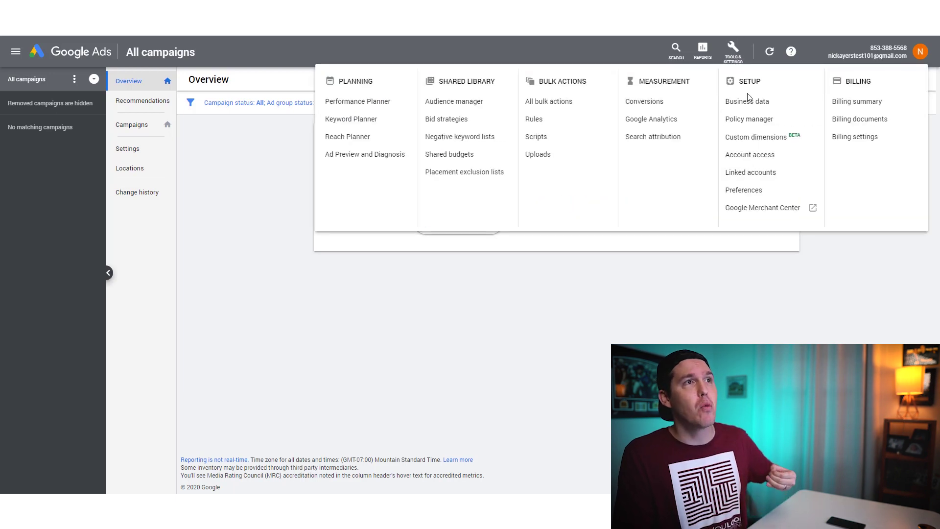
click(768, 180)
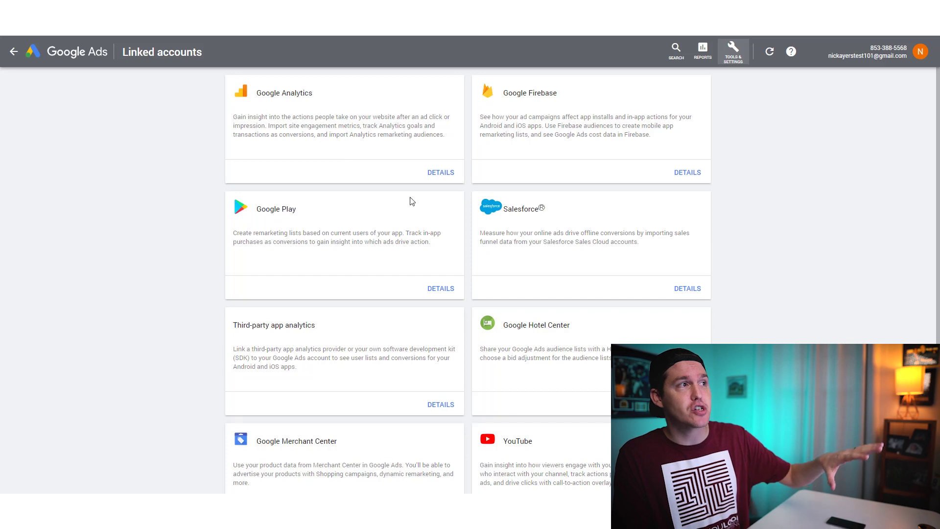
scroll(455, 267, down, 4)
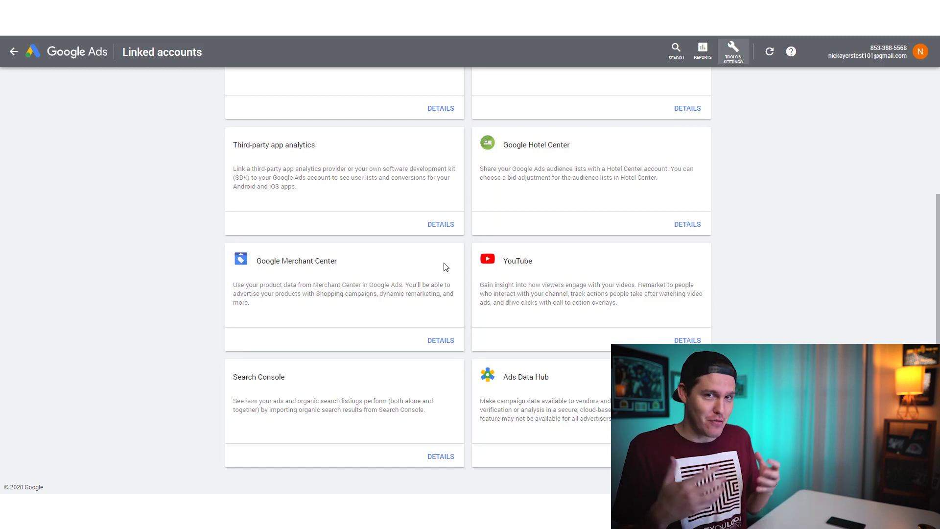
Start adding a channel from the YouTube card's details and focus the channel search field.
click(678, 341)
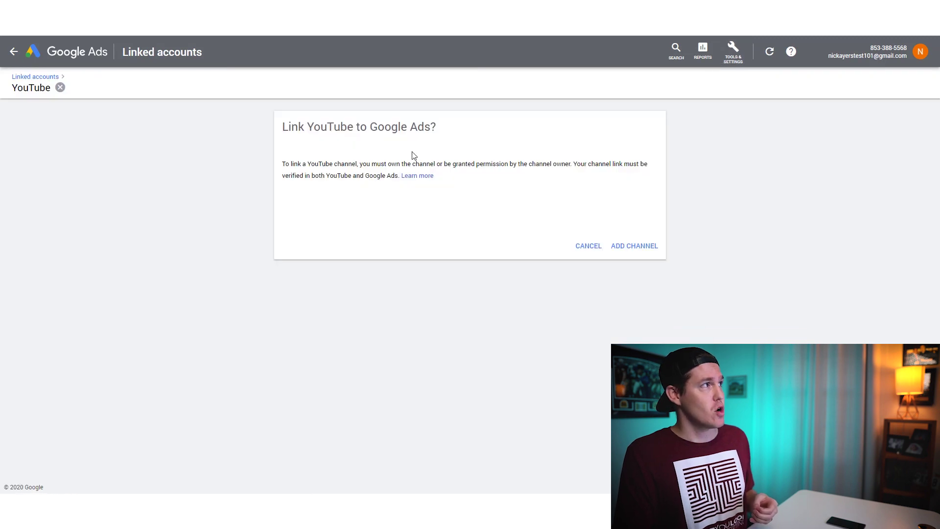
click(636, 256)
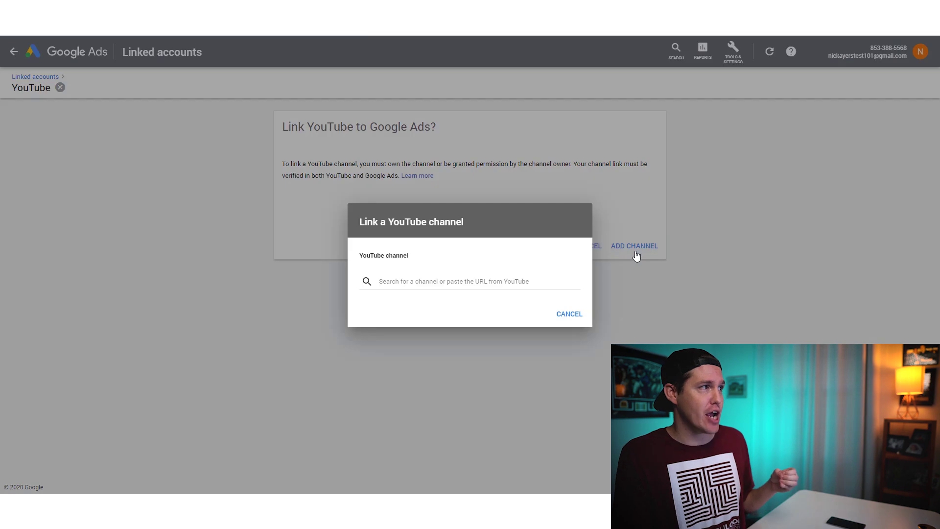
click(402, 281)
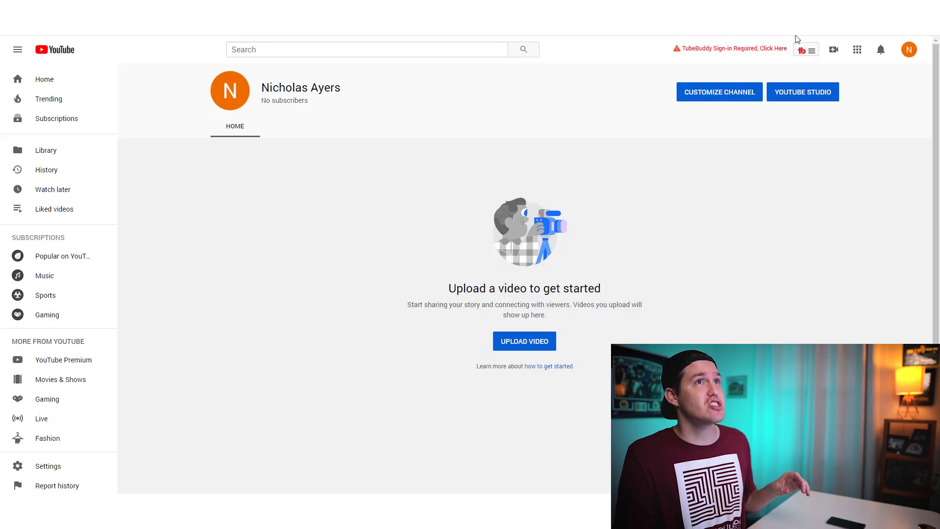
Open the signed-in YouTube account's own channel page from the avatar menu.
click(908, 51)
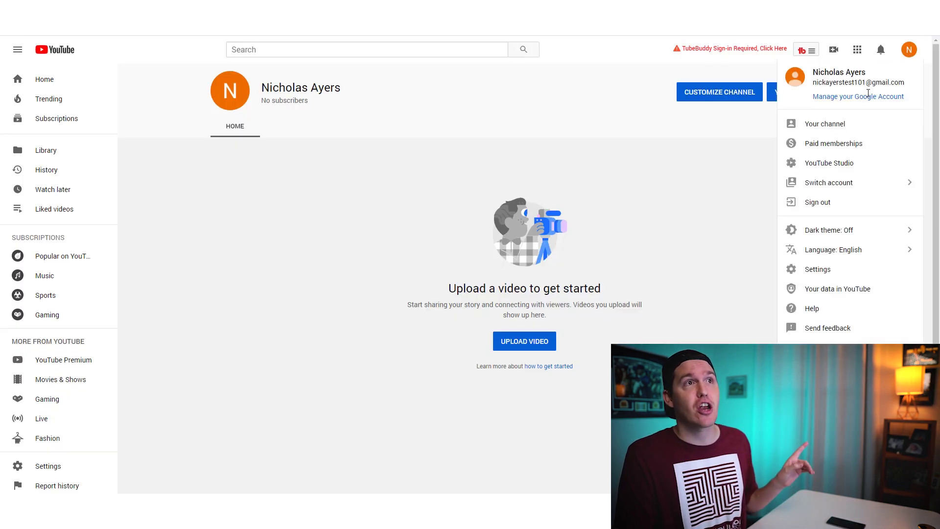
click(832, 123)
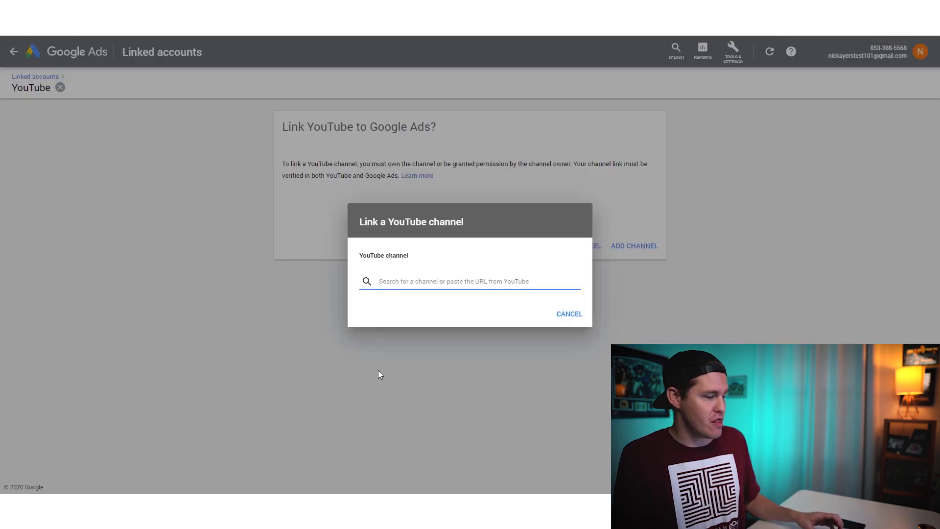
Paste the channel URL into the search, mark it as 'I own this channel', and continue to YouTube.
key(ctrl+v)
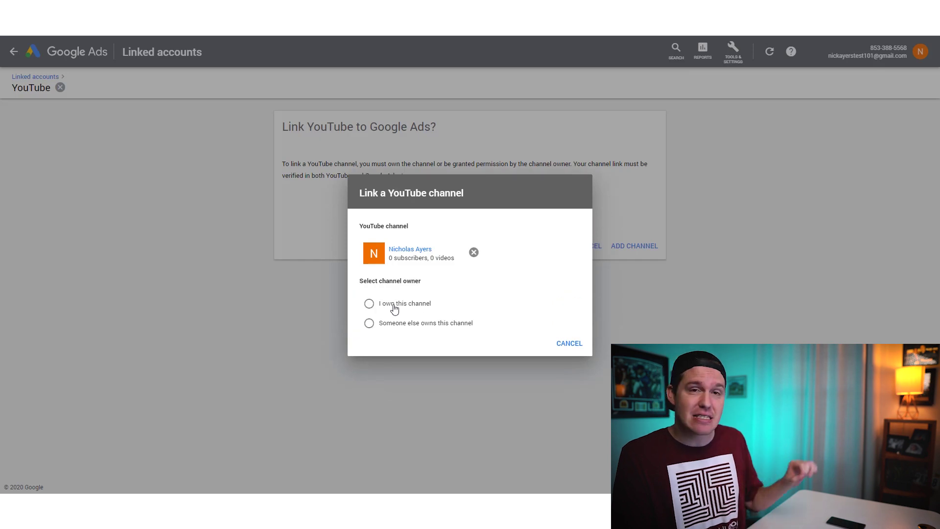
click(395, 307)
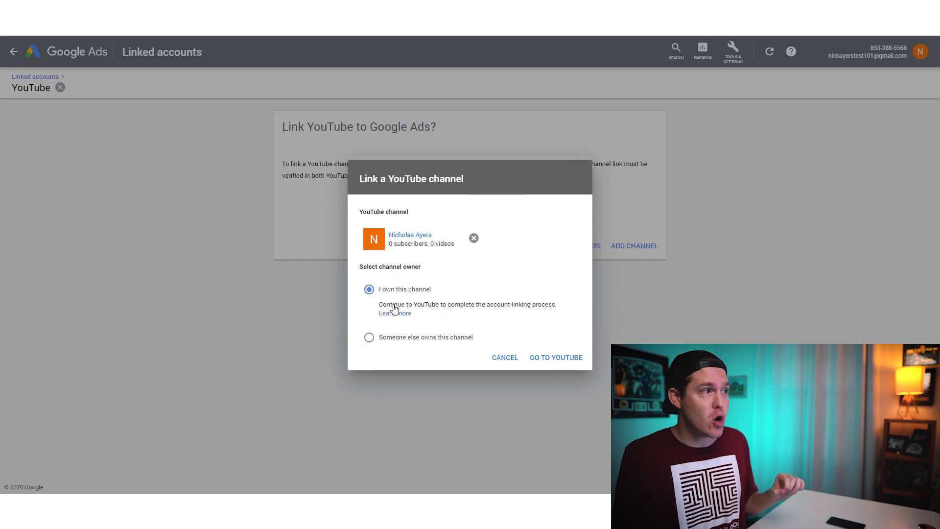
click(561, 361)
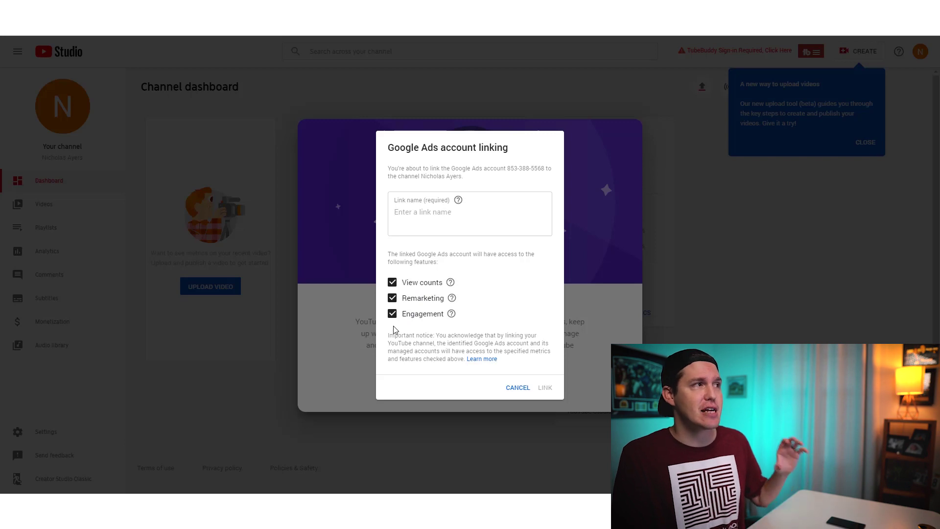
Name the Google Ads account link in YouTube Studio and save it.
click(456, 224)
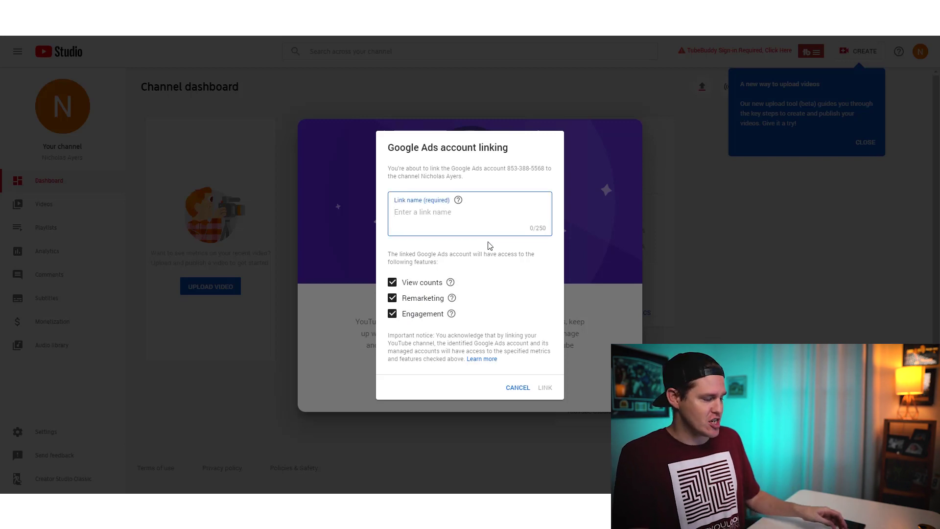
text(N)
key(Caps_Lock)
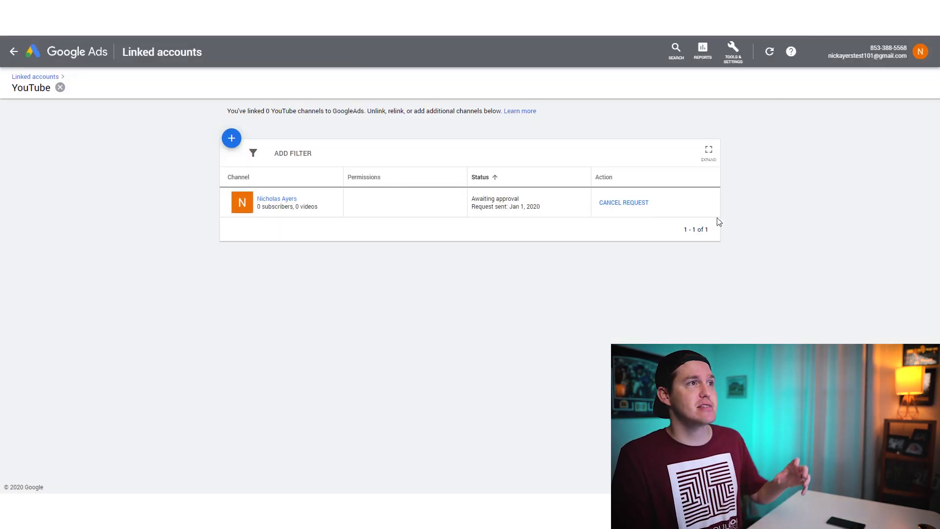
Reload the YouTube linked accounts page to confirm the channel shows as Linked, then open Tools & Settings.
click(43, 27)
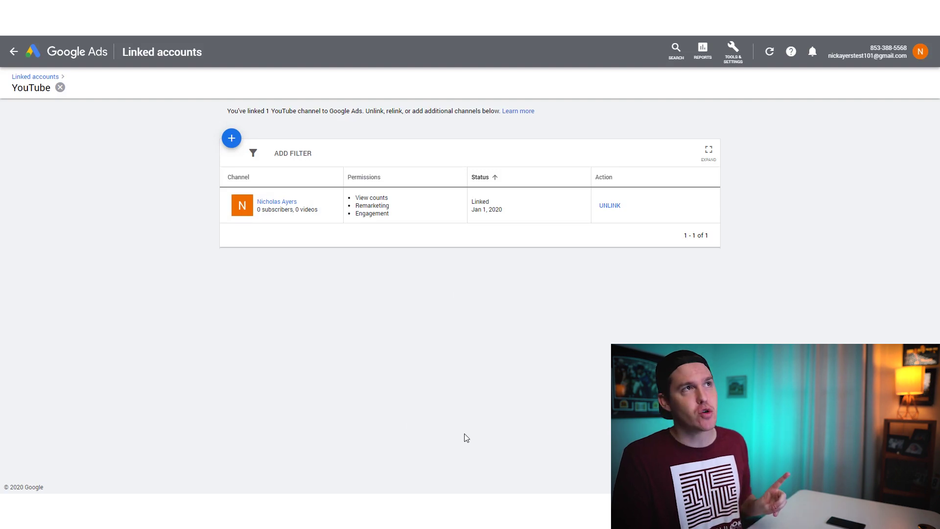
click(730, 49)
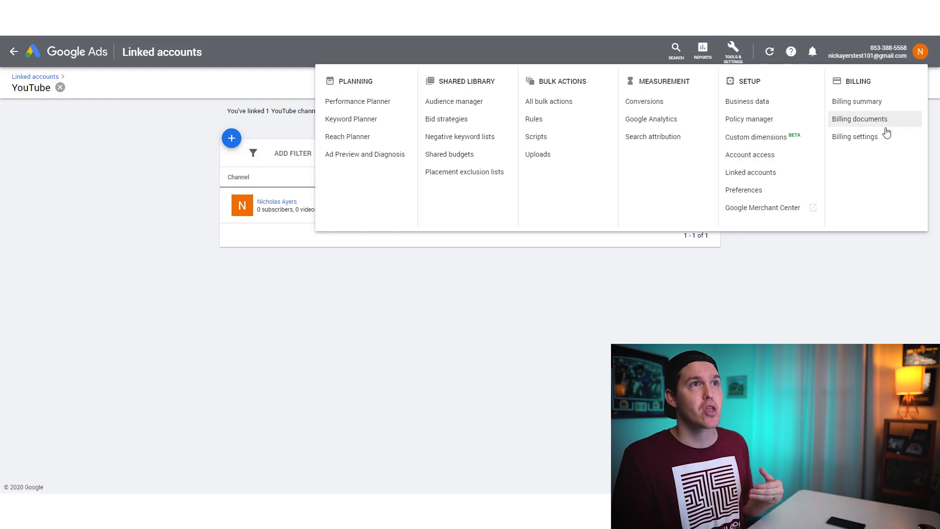
Go to Billing > Billing settings.
click(841, 142)
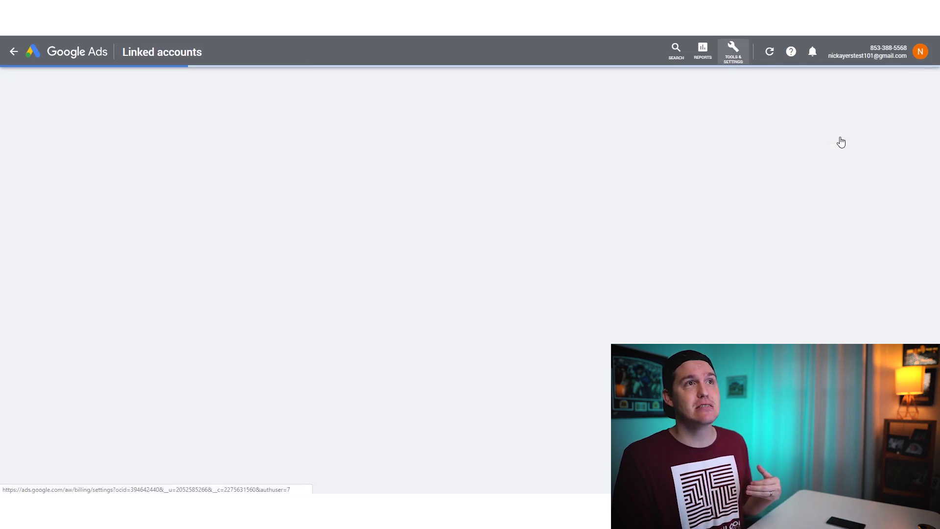